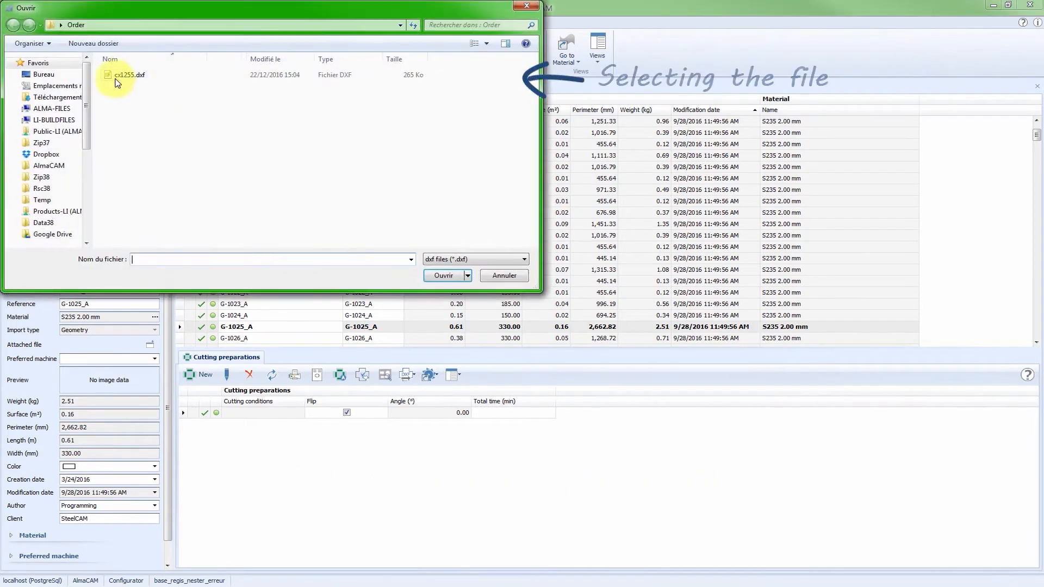
# Step: Open the file cx1255.dxf from the Order folder in the DXF part assistant
pyautogui.click(116, 81)
pyautogui.doubleClick(122, 78)
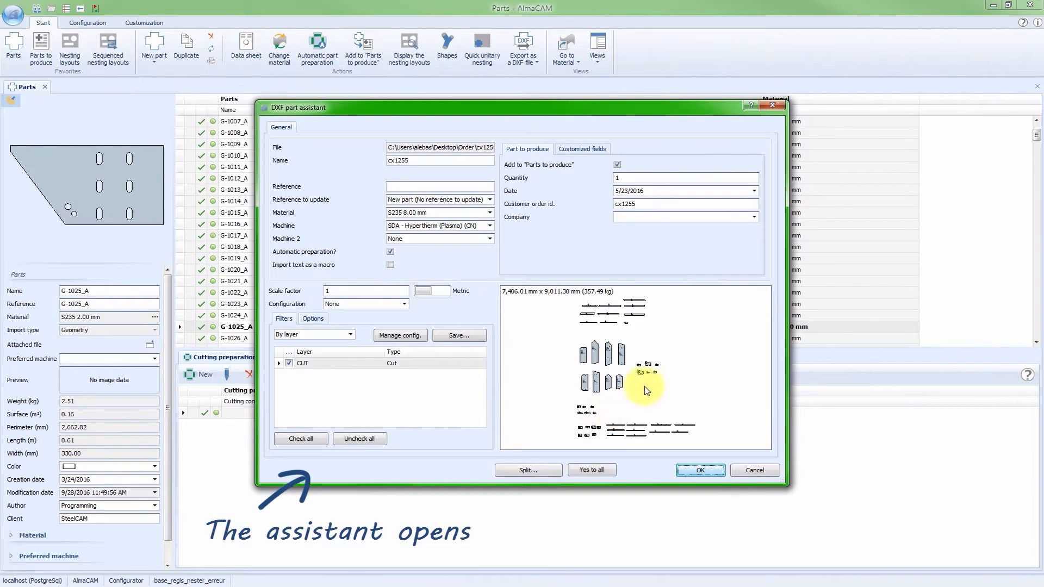
# Step: Examine the text labels on the individual parts in the DXF preview, such as reference, thickness, quantity, material and order
pyautogui.scroll(5, 675, 397)
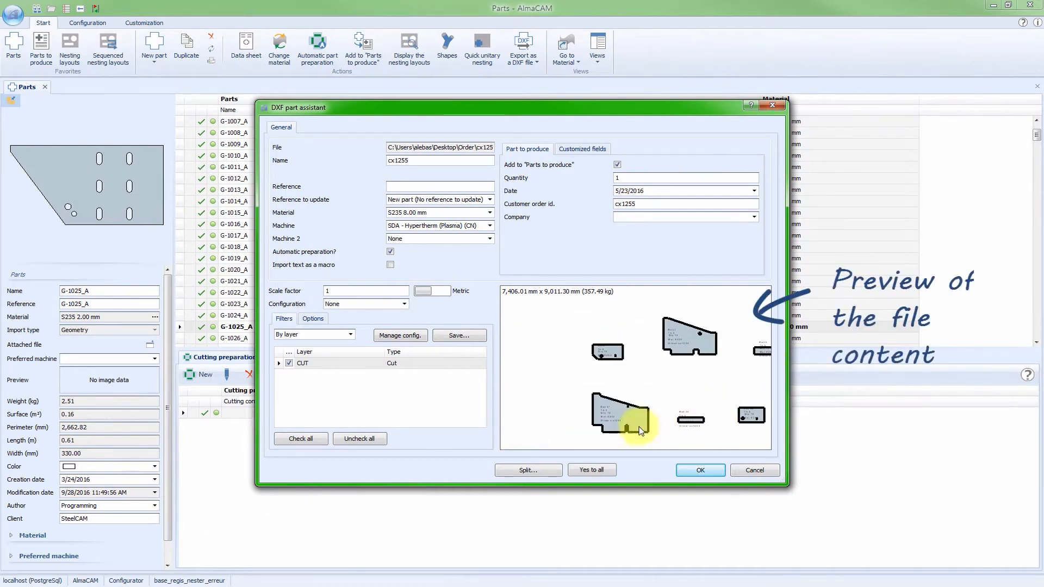
pyautogui.scroll(5, 634, 415)
pyautogui.moveTo(616, 375); pyautogui.dragTo(506, 363)
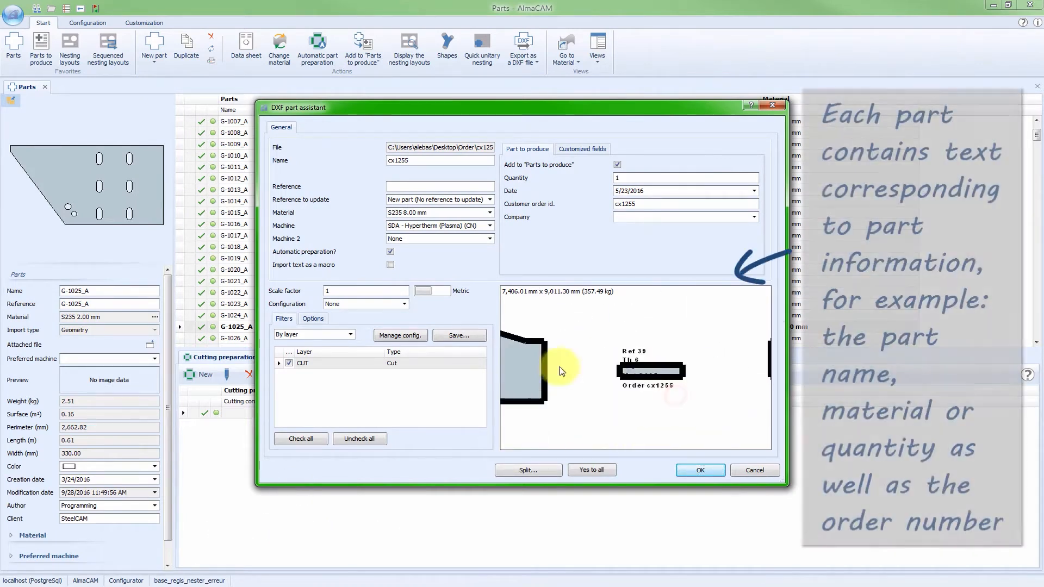
pyautogui.moveTo(679, 401); pyautogui.dragTo(568, 448)
pyautogui.moveTo(645, 405); pyautogui.dragTo(656, 453)
pyautogui.moveTo(647, 365); pyautogui.dragTo(605, 442)
pyautogui.moveTo(559, 398); pyautogui.dragTo(711, 415)
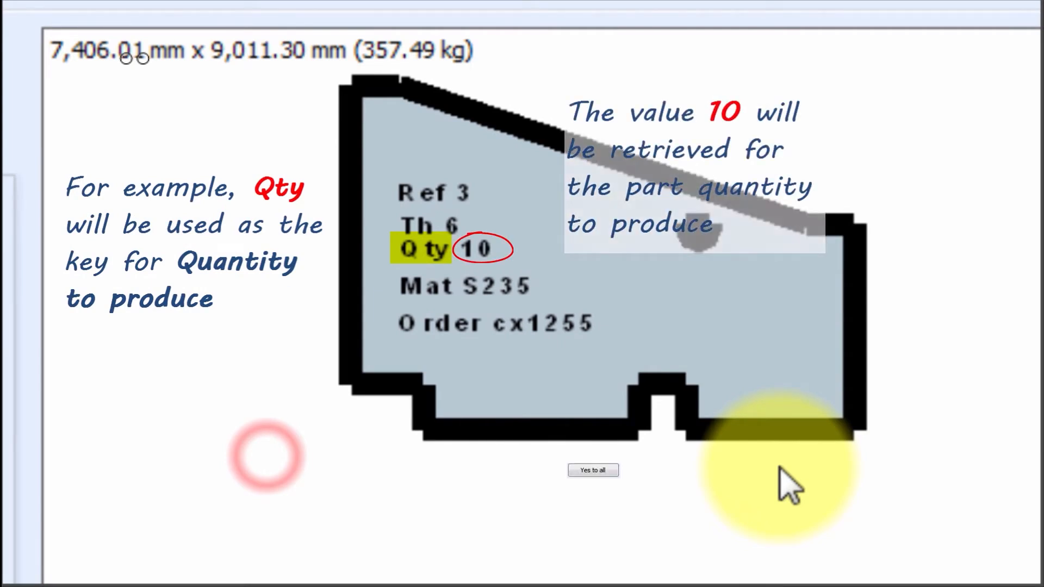
pyautogui.moveTo(569, 398); pyautogui.dragTo(669, 354)
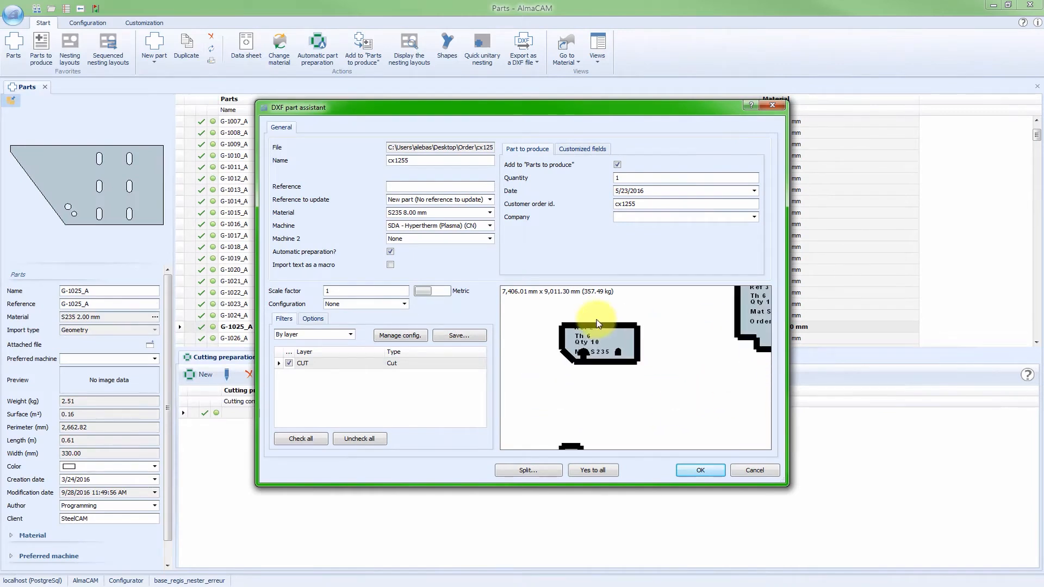
# Step: Set the text import keys to Ref for the name, Mat for the material and Th for the thickness
pyautogui.click(311, 318)
pyautogui.moveTo(730, 354); pyautogui.dragTo(625, 366)
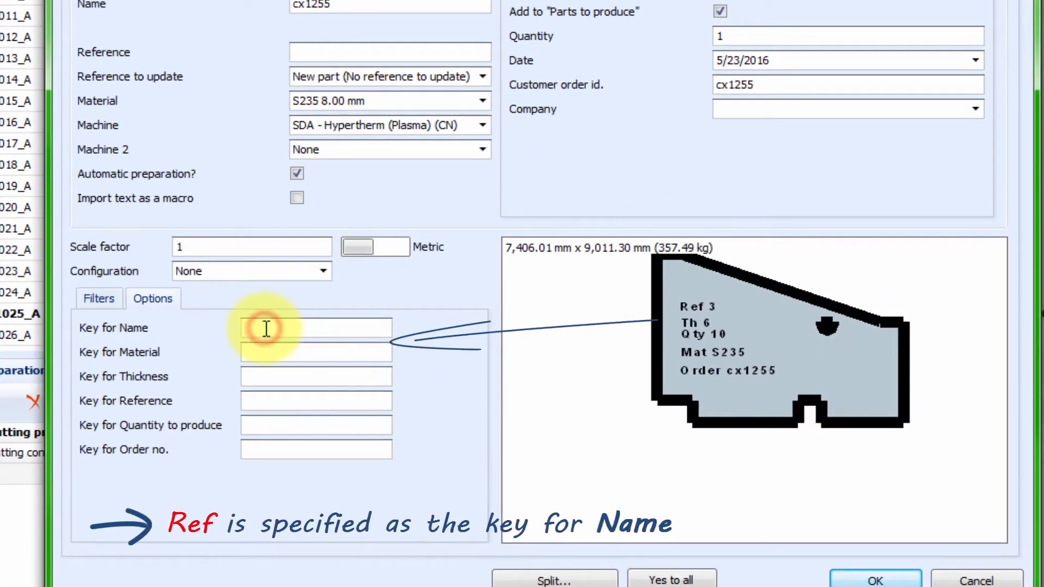
pyautogui.write('Ref')
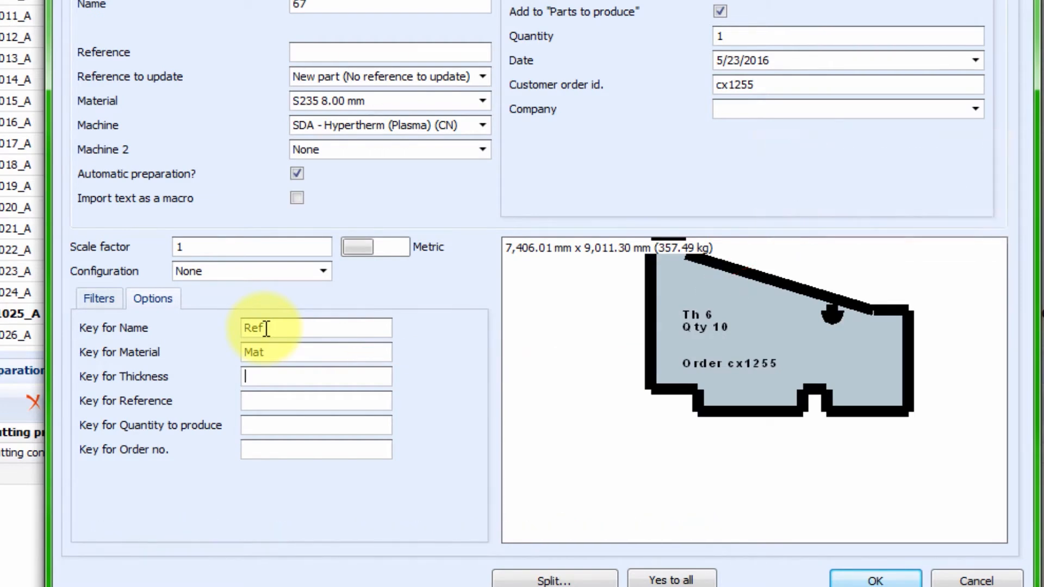
pyautogui.write('Th')
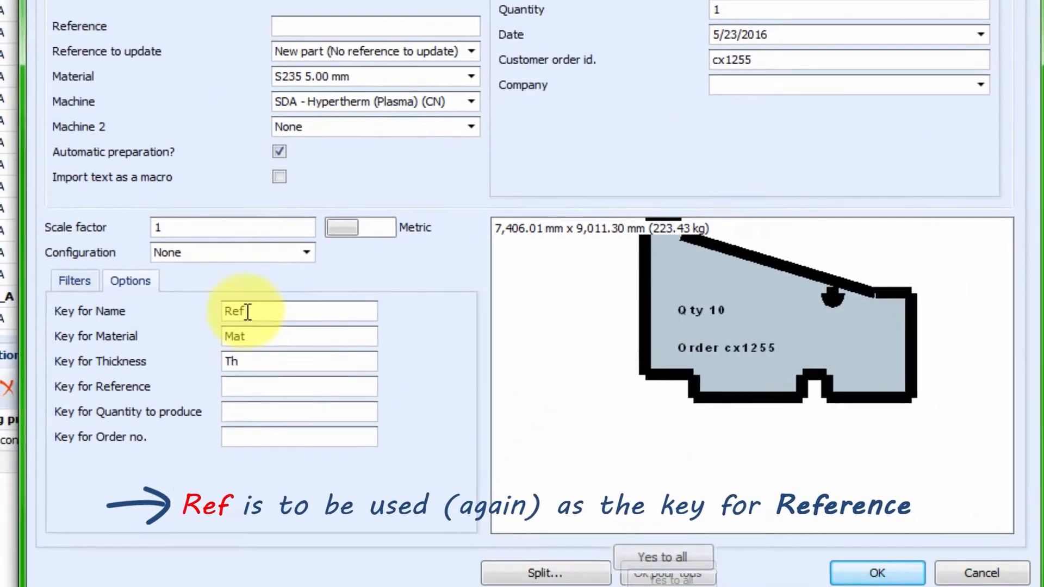
# Step: Set the import keys to Ref for the reference, Qty for the quantity to produce and Order for the order number
pyautogui.write('Ref')
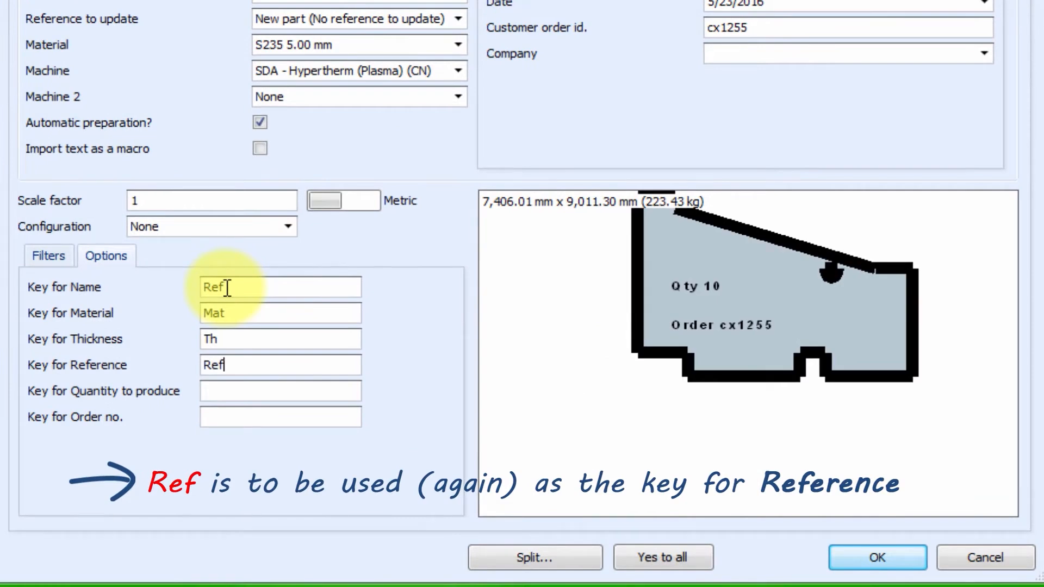
pyautogui.press('Tab')
pyautogui.write('Q')
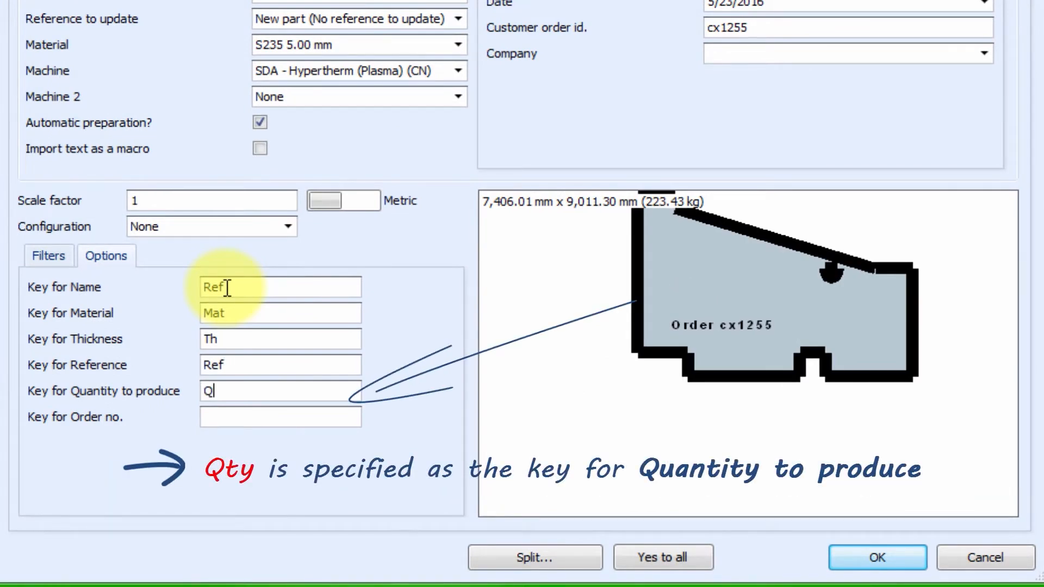
pyautogui.write('ty')
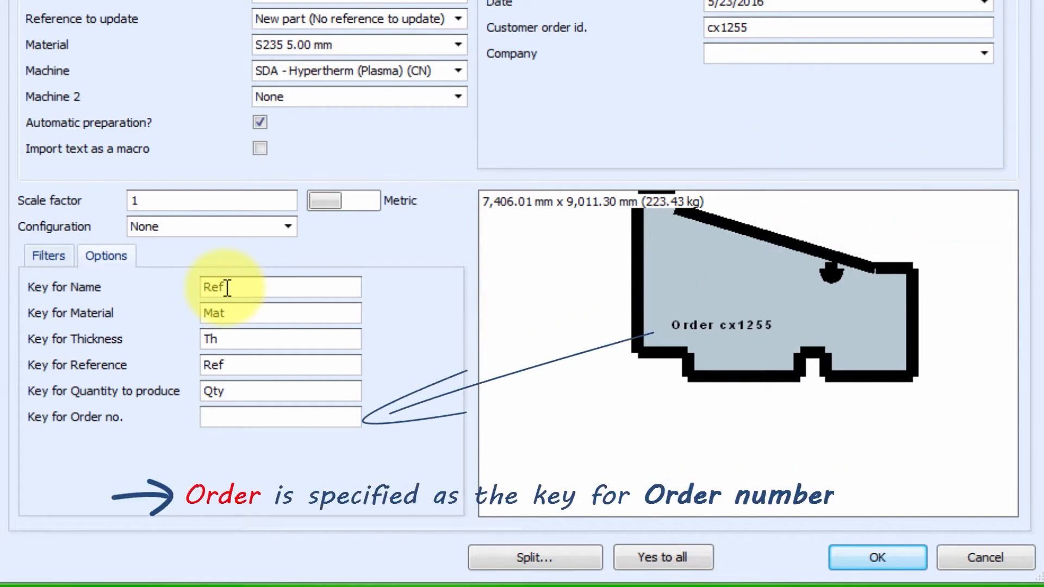
pyautogui.write('Order')
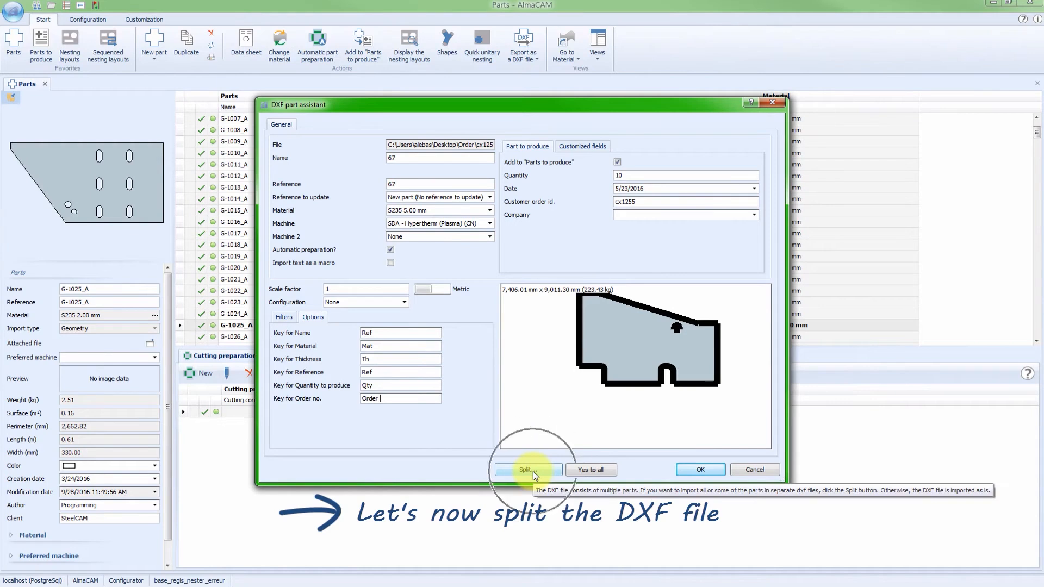
# Step: Split the DXF file into separate parts and select all recognized parts for import
pyautogui.click(533, 471)
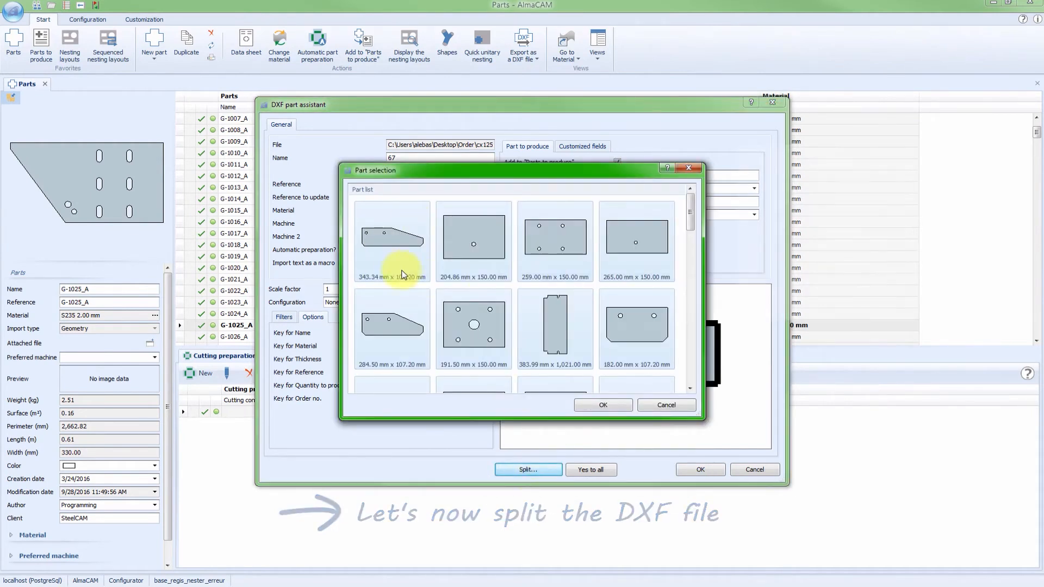
pyautogui.click(392, 260)
pyautogui.keyDown('shift'); pyautogui.click(655, 352); pyautogui.keyUp('shift')
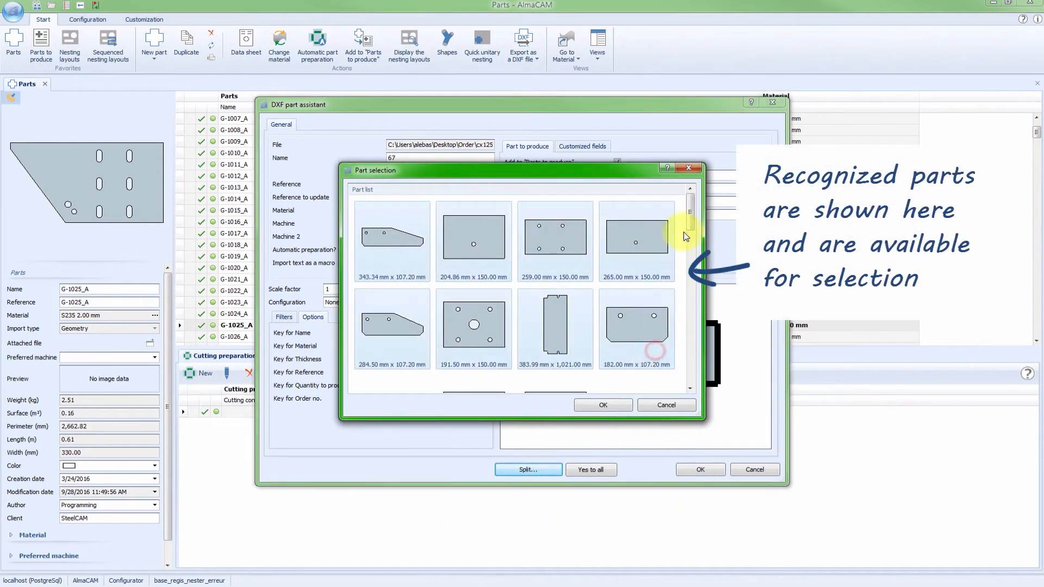
pyautogui.click(426, 251)
pyautogui.moveTo(689, 213); pyautogui.dragTo(693, 382)
pyautogui.keyDown('shift'); pyautogui.click(556, 360); pyautogui.keyUp('shift')
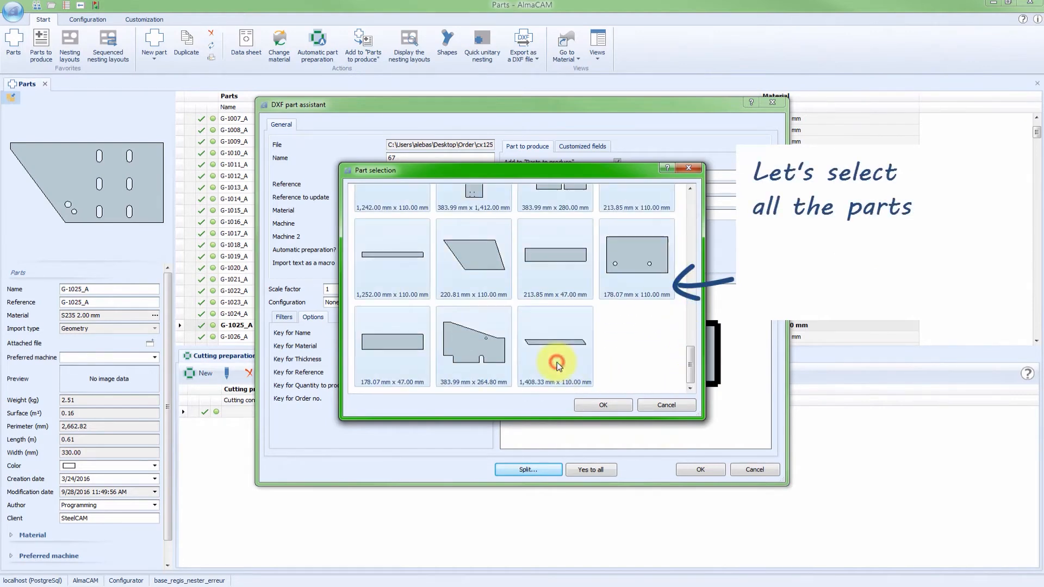
pyautogui.click(597, 407)
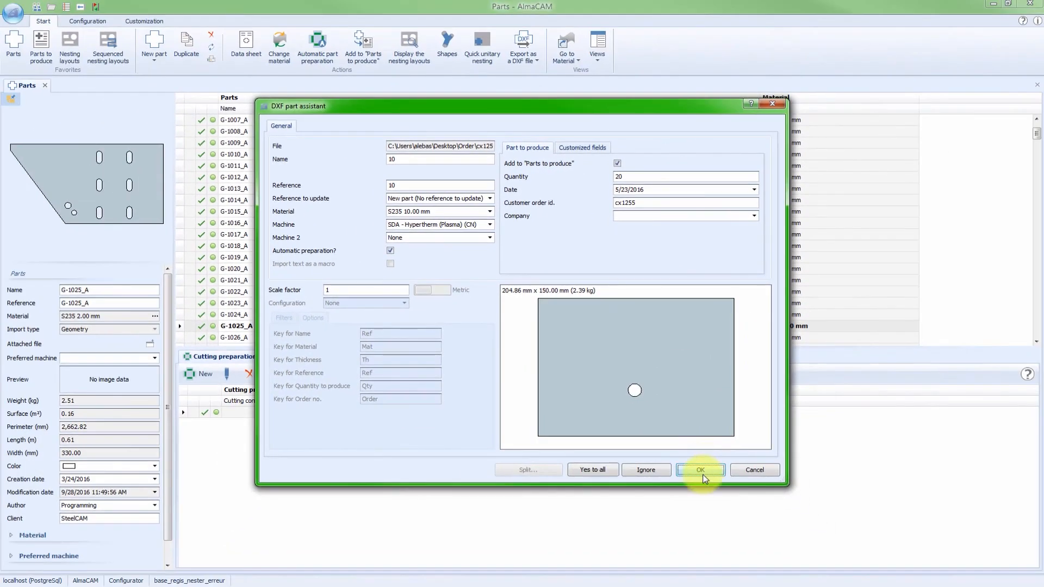
# Step: Confirm the import of the first split parts one by one and accept all the remaining parts at once
pyautogui.click(703, 473)
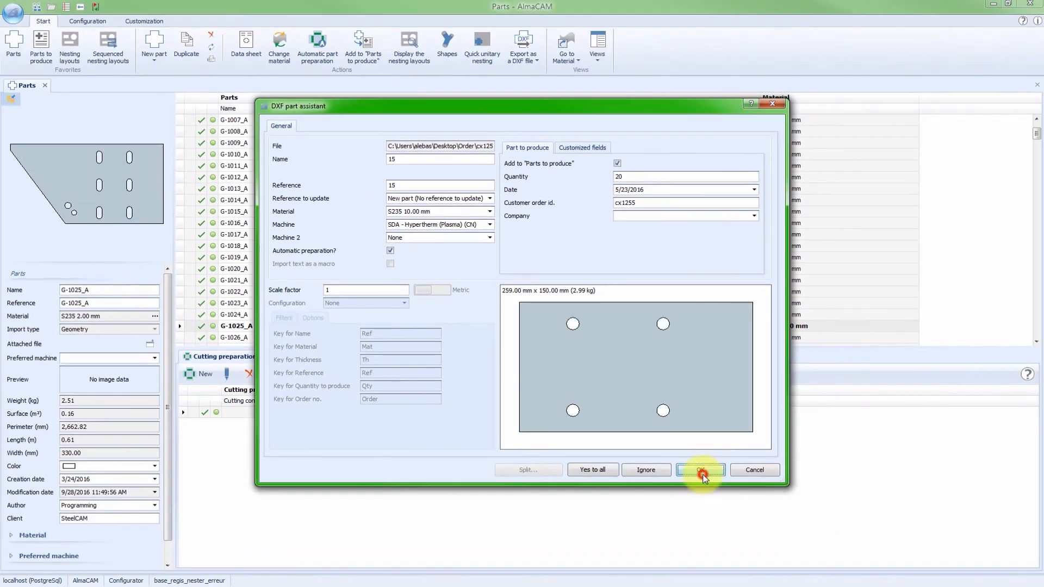
pyautogui.click(702, 473)
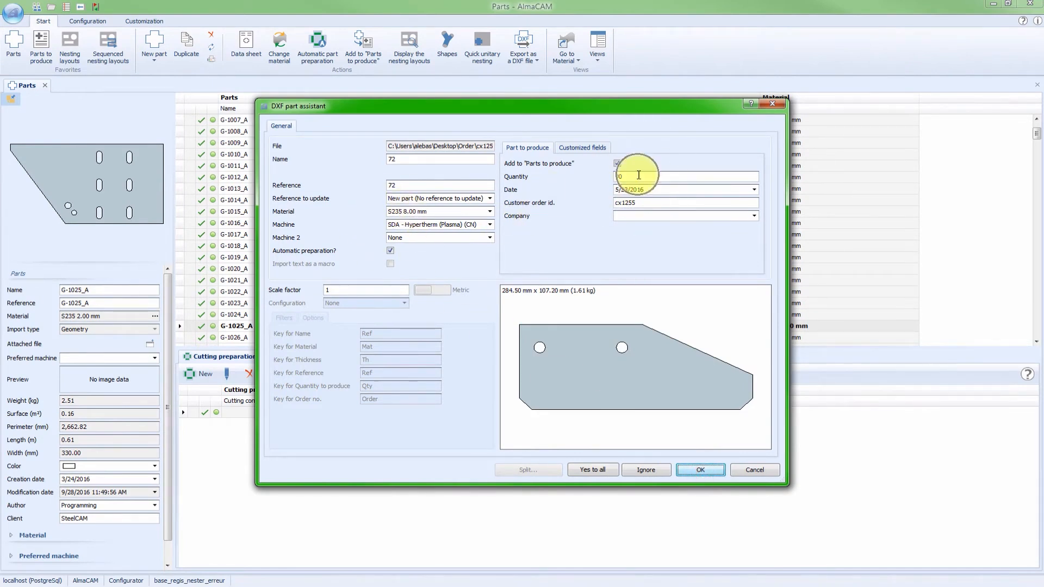
pyautogui.click(689, 469)
pyautogui.click(689, 469)
pyautogui.click(689, 469)
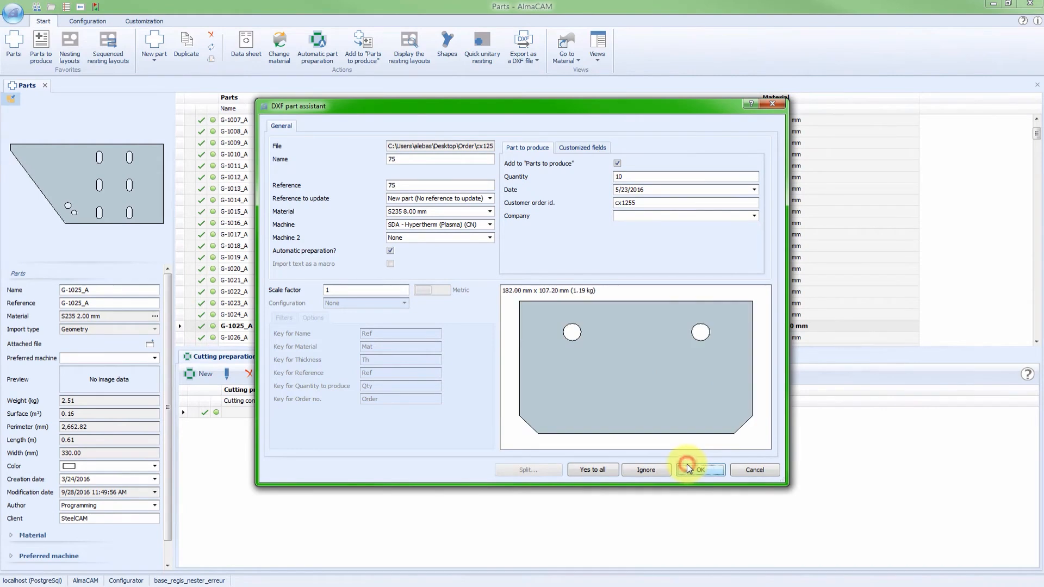
pyautogui.click(689, 469)
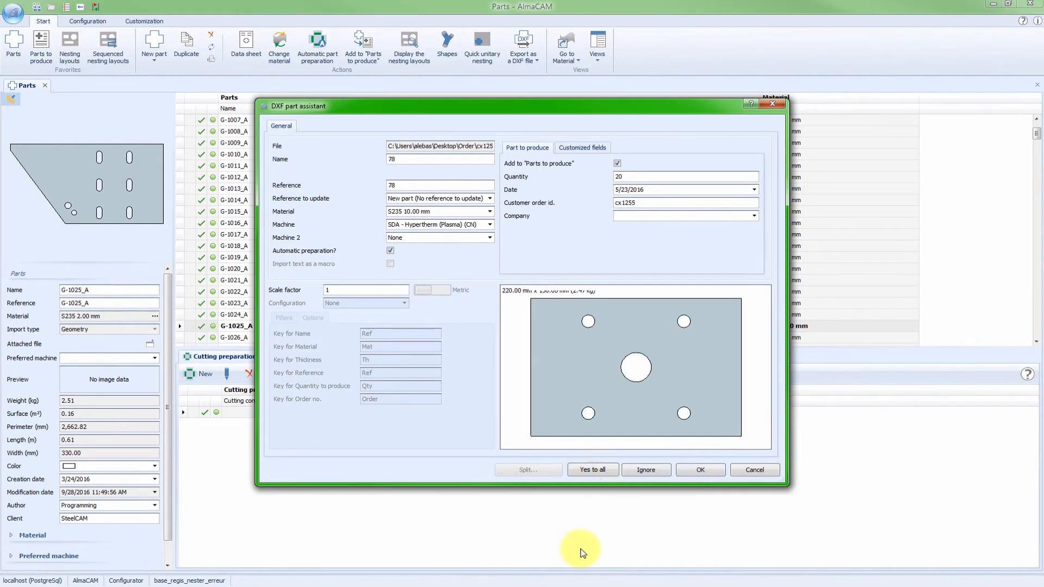
pyautogui.click(593, 469)
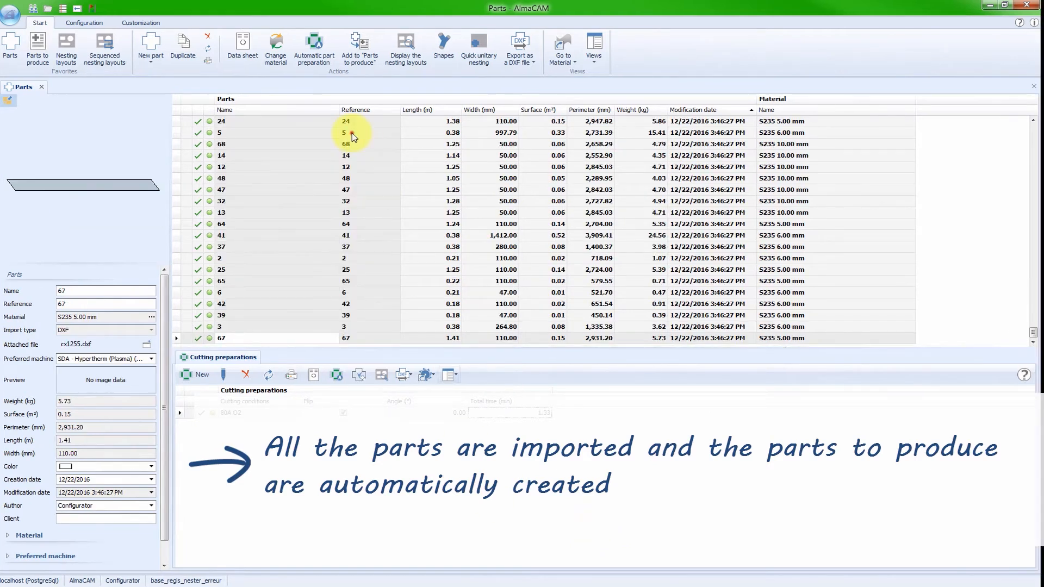
# Step: Review several of the imported parts in the parts list, including parts 5 and 71
pyautogui.click(351, 132)
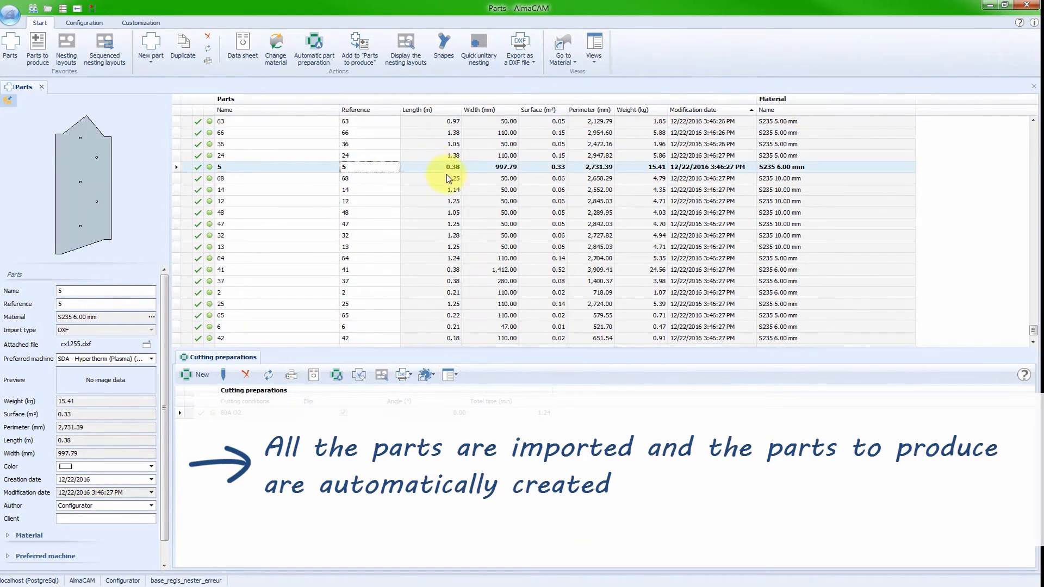
pyautogui.scroll(6, 462, 179)
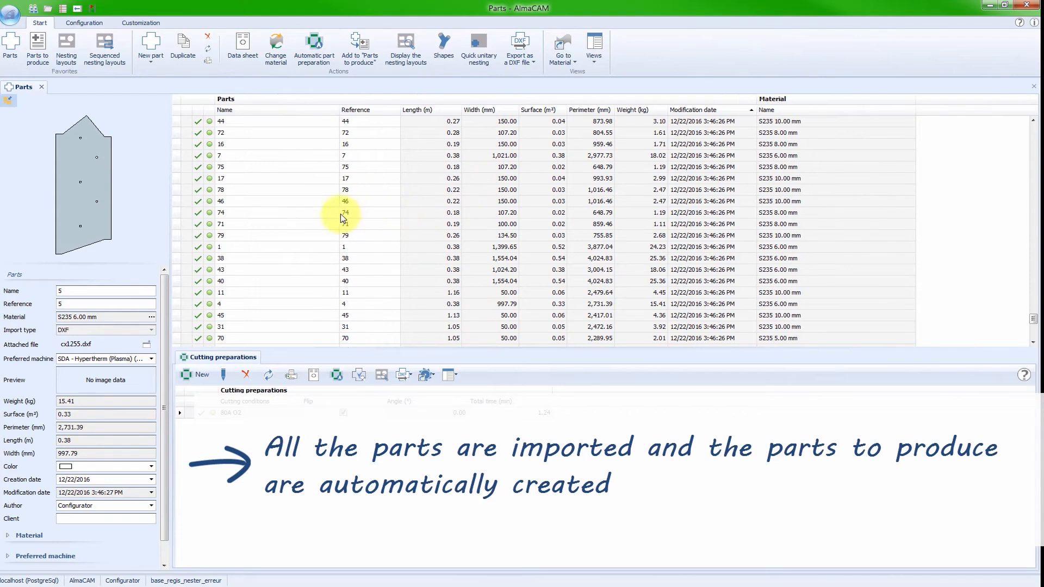
pyautogui.click(287, 144)
pyautogui.click(266, 168)
pyautogui.click(253, 220)
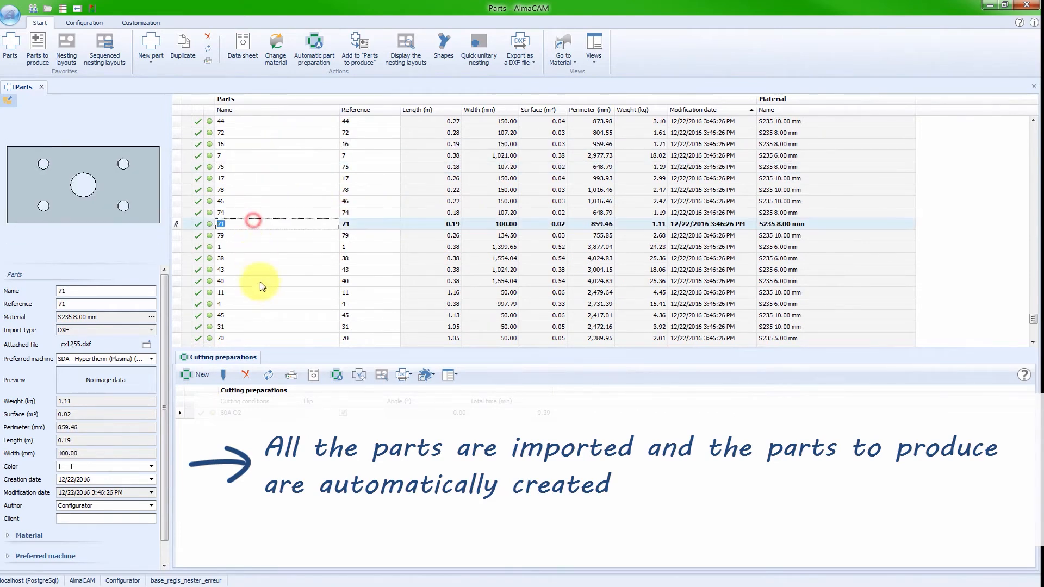
# Step: Open the list of parts to produce and expand the customer order group of the imported DXF to check its parts
pyautogui.click(38, 49)
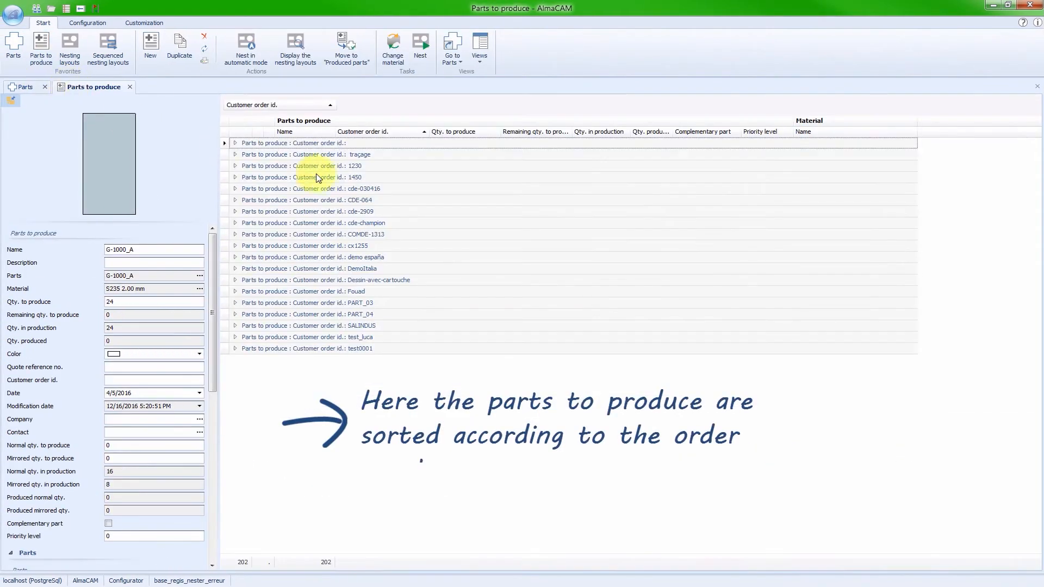
pyautogui.click(235, 246)
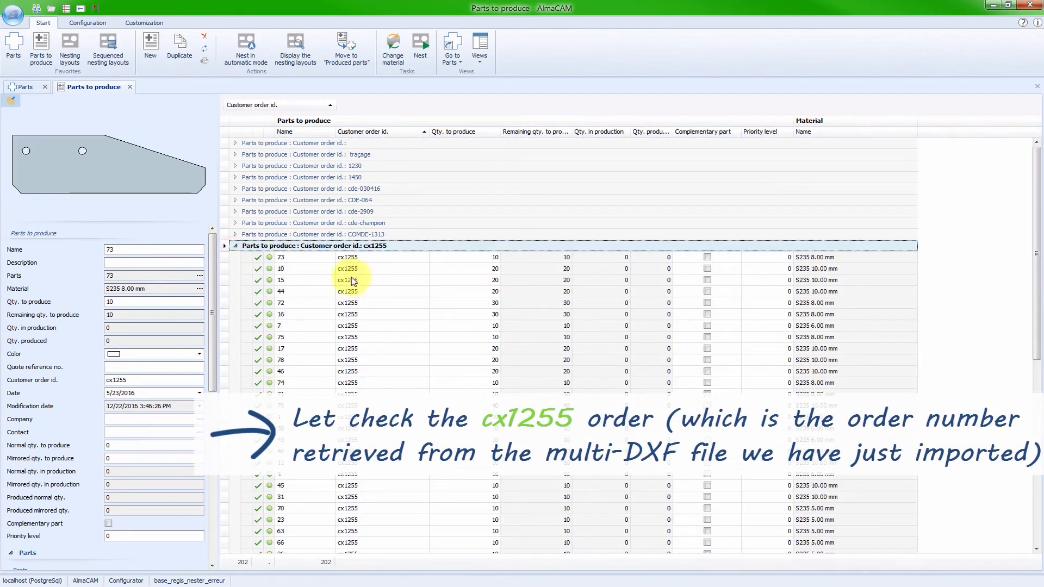
pyautogui.scroll(-1, 353, 283)
pyautogui.scroll(-3, 483, 217)
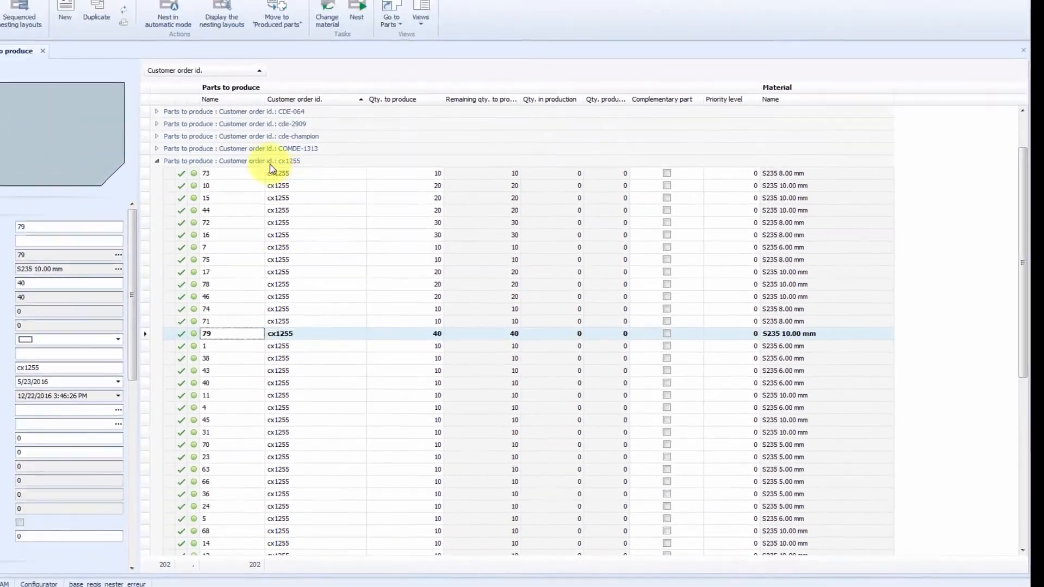
# Step: Create a new nesting layout from the imported order's whole group of parts, using the S235 10.00 mm material
pyautogui.click(270, 162)
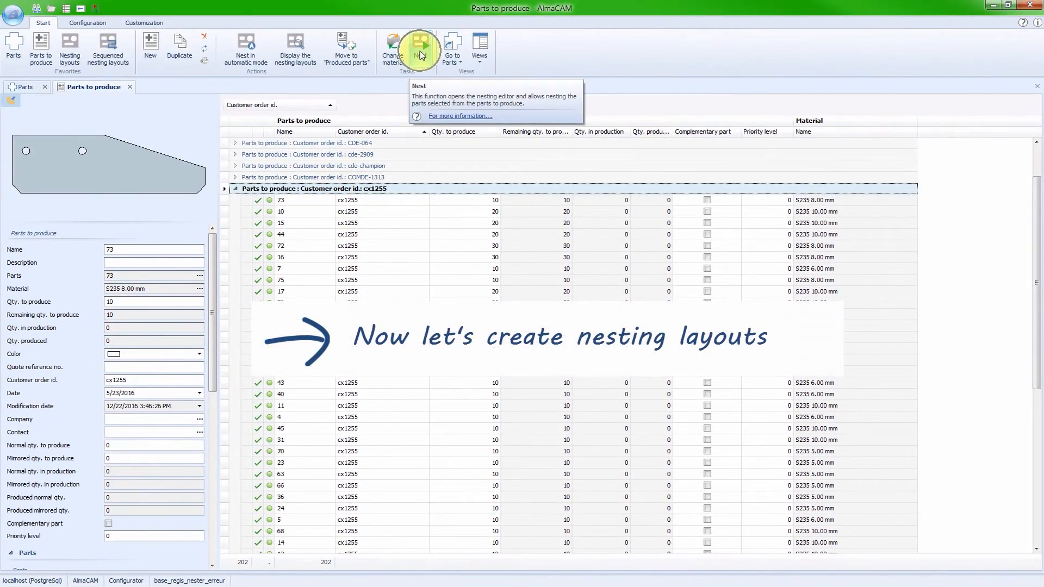
pyautogui.click(422, 52)
pyautogui.click(422, 50)
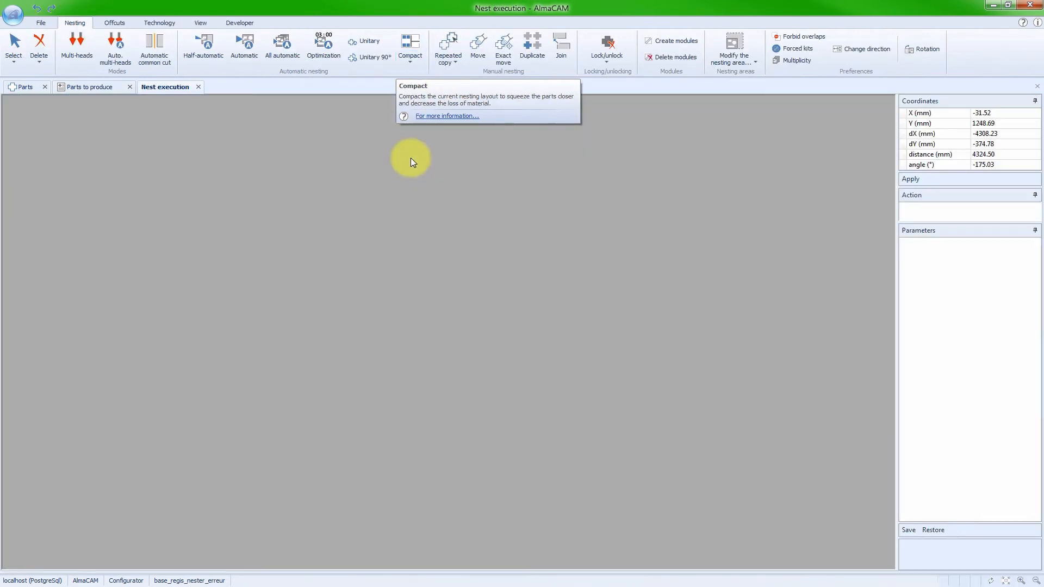
pyautogui.click(452, 183)
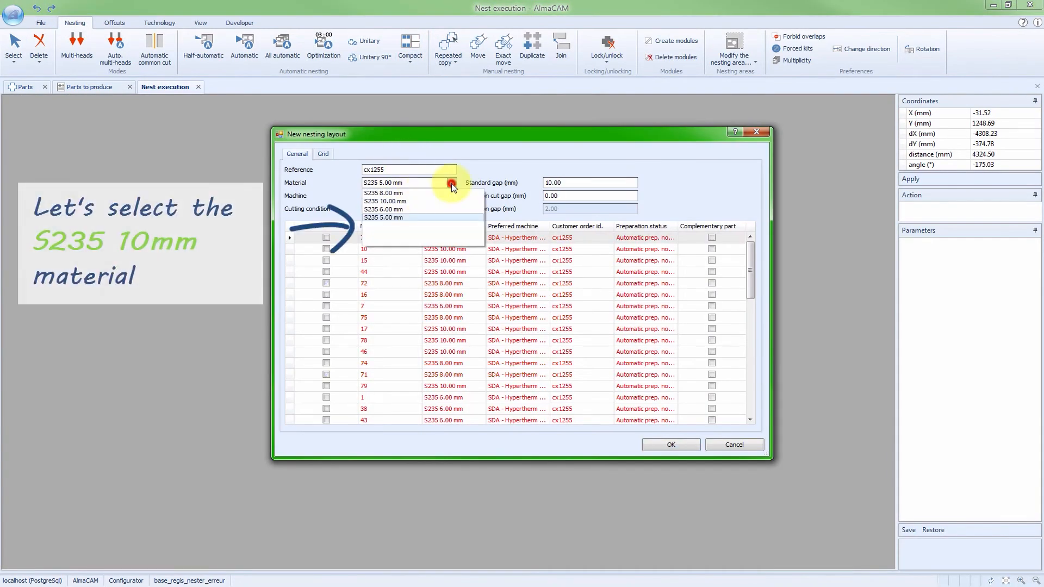
pyautogui.click(406, 201)
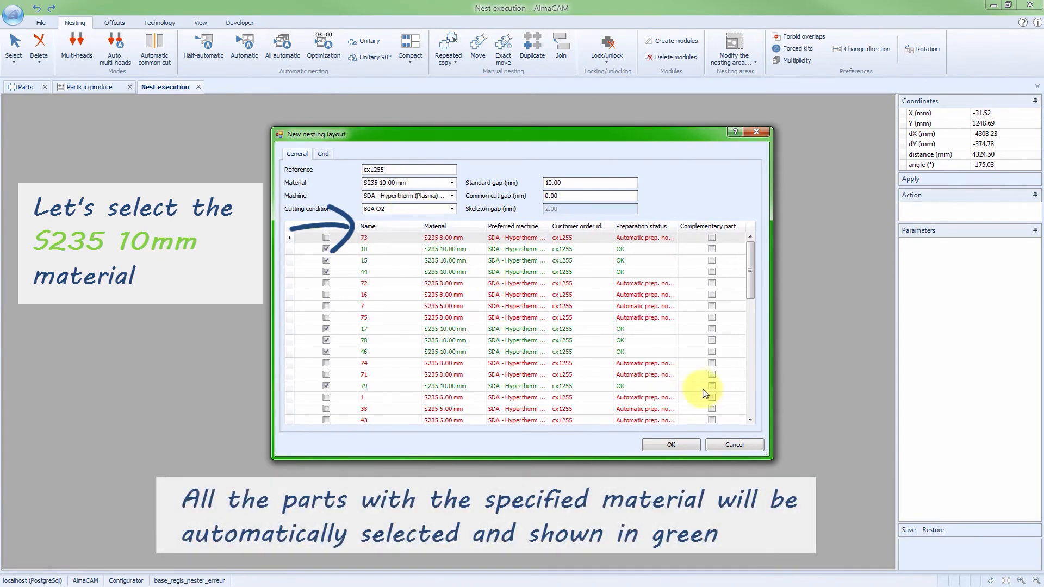
pyautogui.click(672, 444)
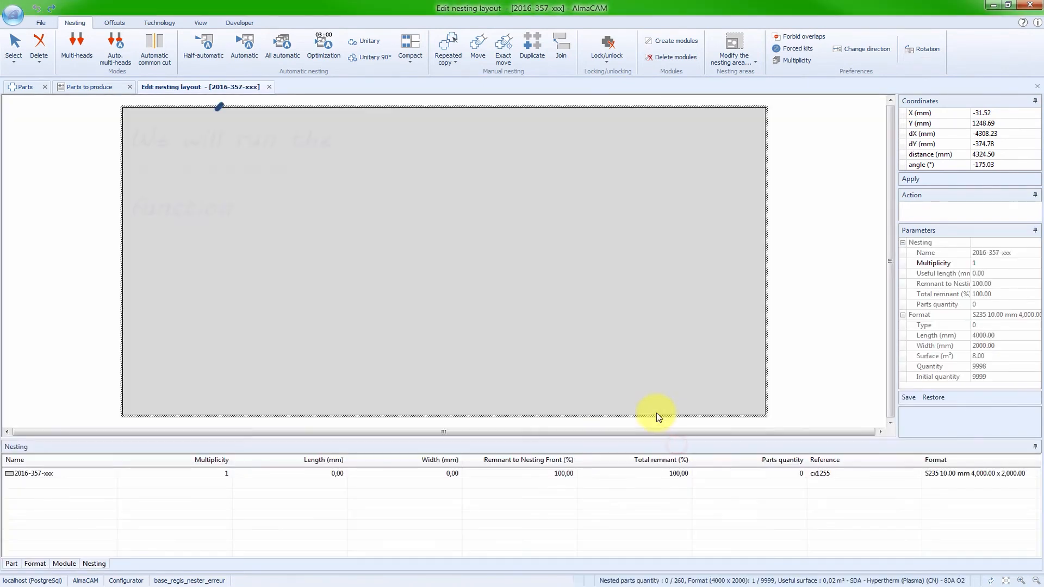
# Step: Nest all the parts with the all-automatic function and view both nesting layouts
pyautogui.click(281, 48)
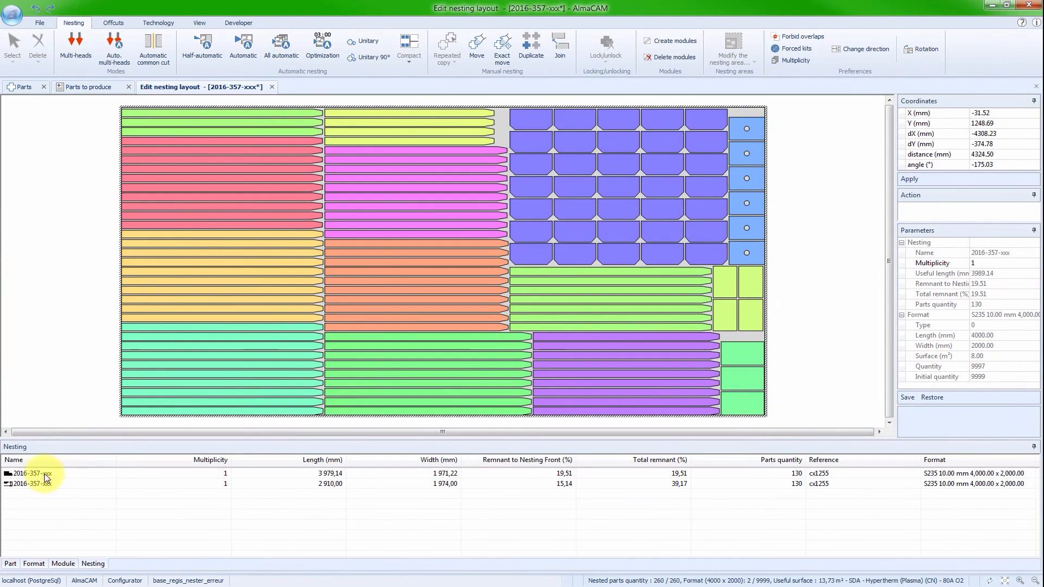
pyautogui.click(18, 487)
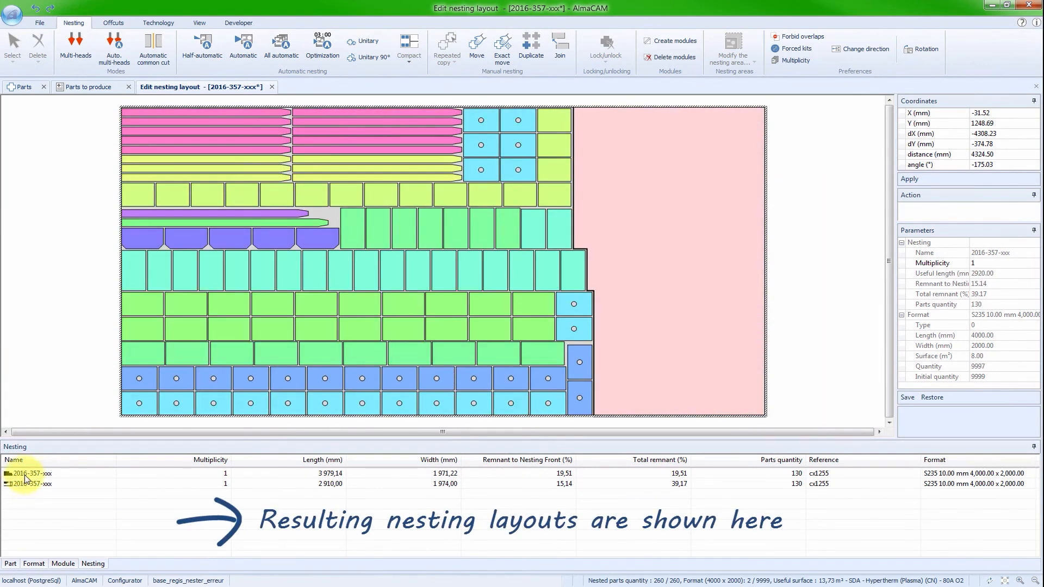
pyautogui.click(25, 474)
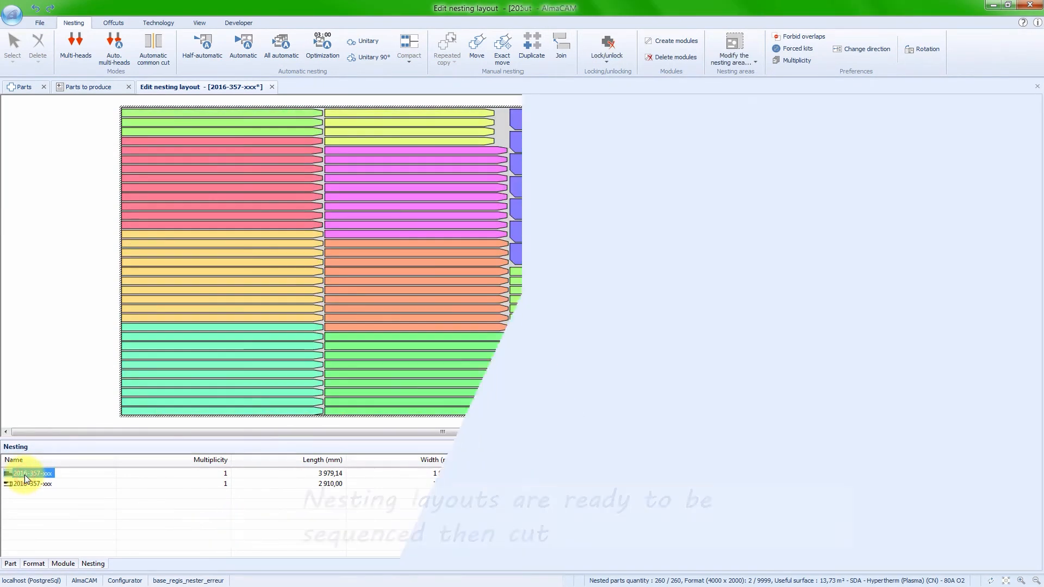